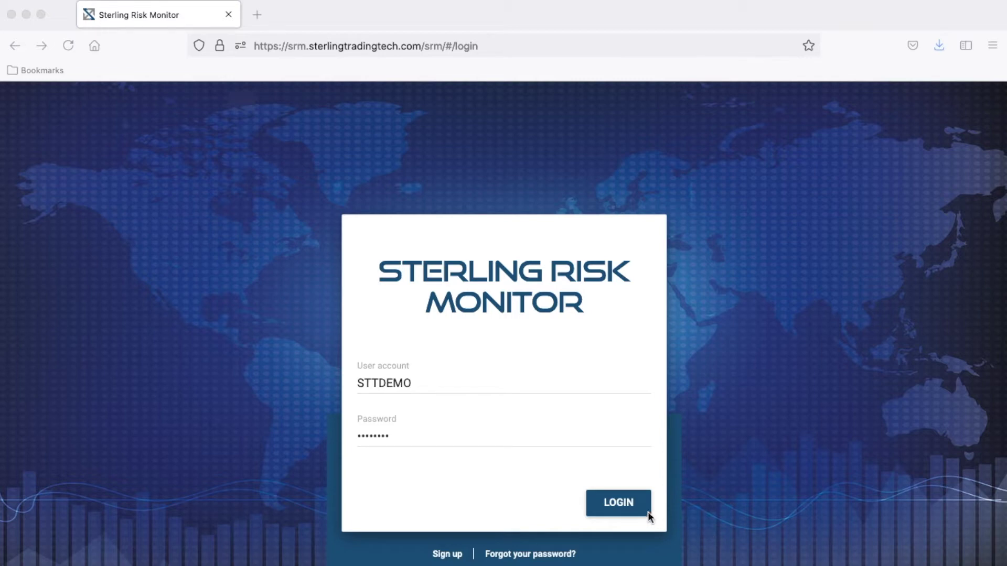
Log in with the demo account credentials to reach the Risk Monitor Dashboard
left_click(640, 508)
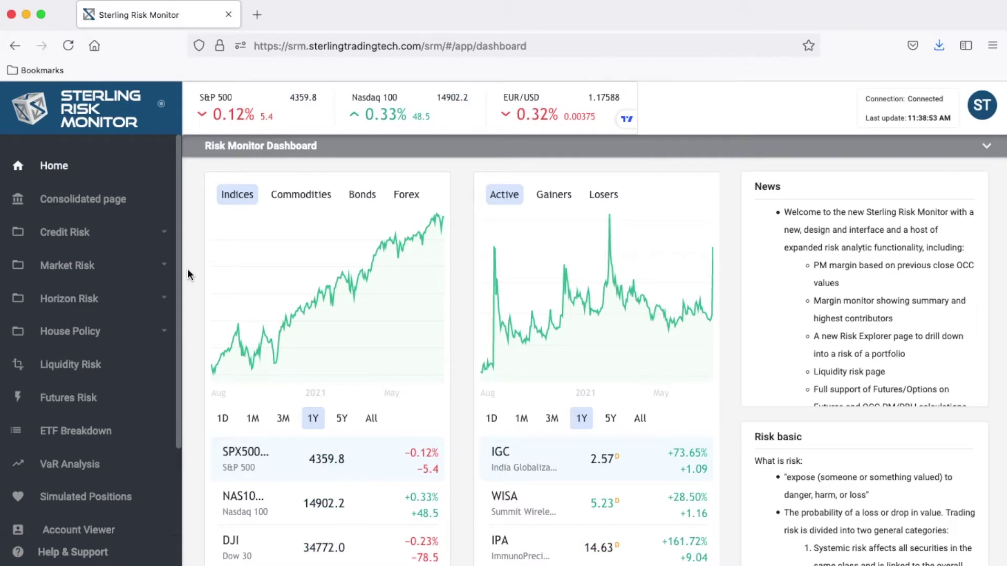
Go to the Risk Classification page under Market Risk in the sidebar
left_click(135, 269)
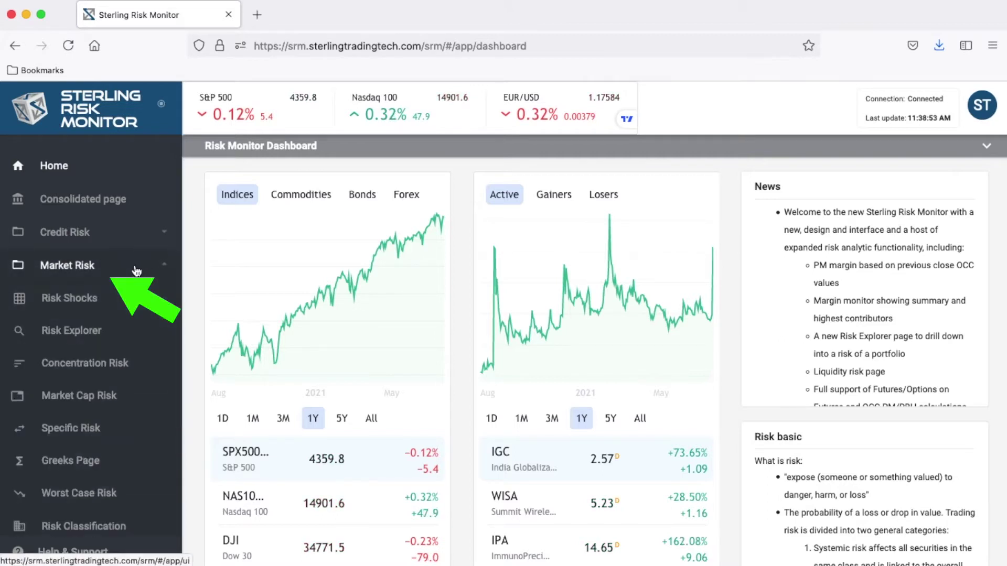
left_click(125, 526)
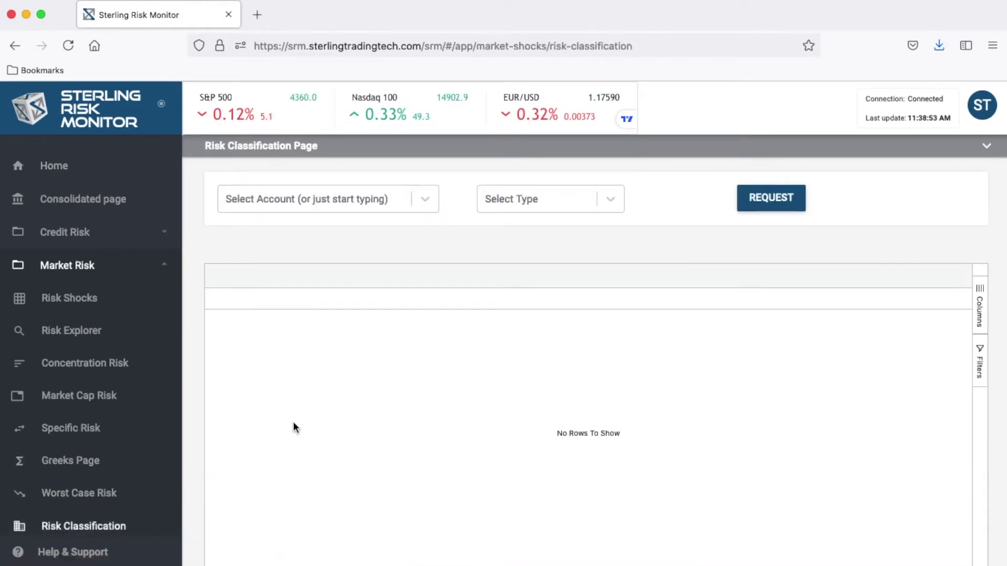
Request the MarketCap classification for the third Sterling demo account
left_click(424, 202)
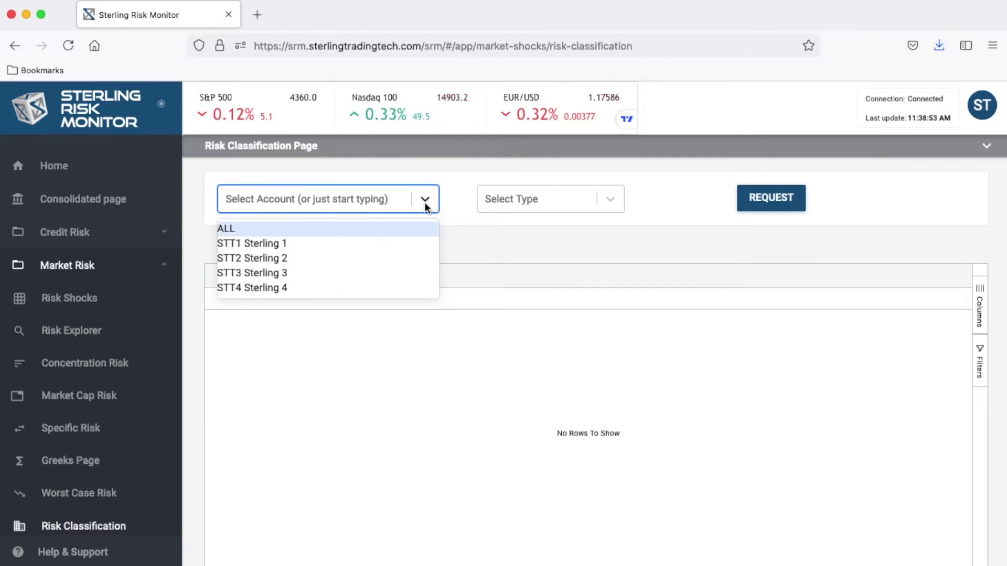
left_click(410, 273)
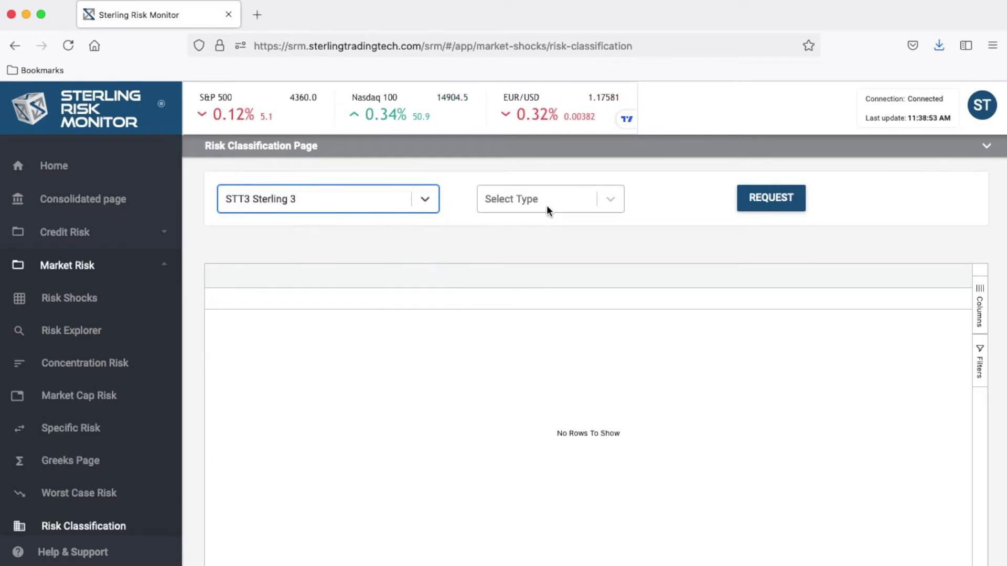
left_click(608, 204)
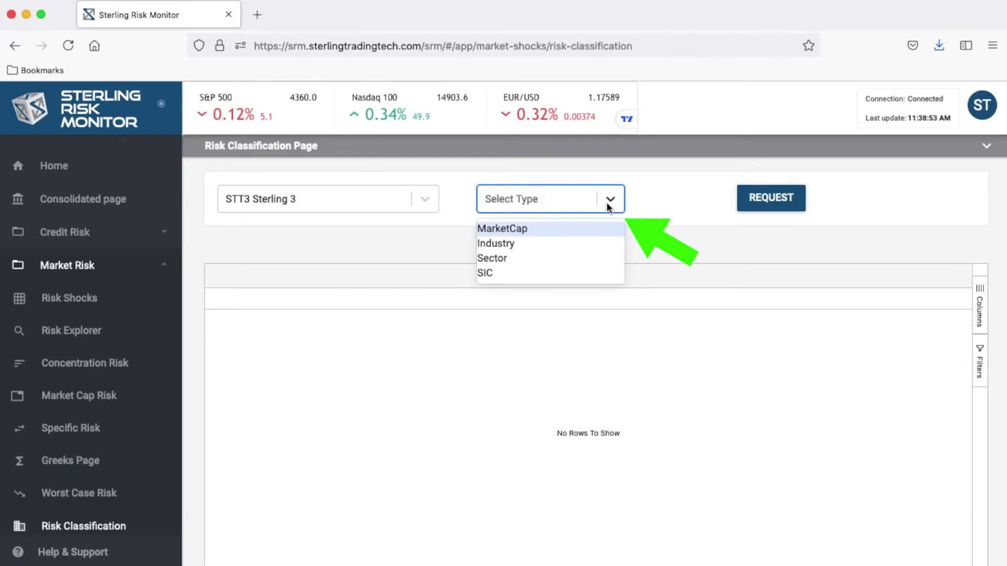
left_click(608, 229)
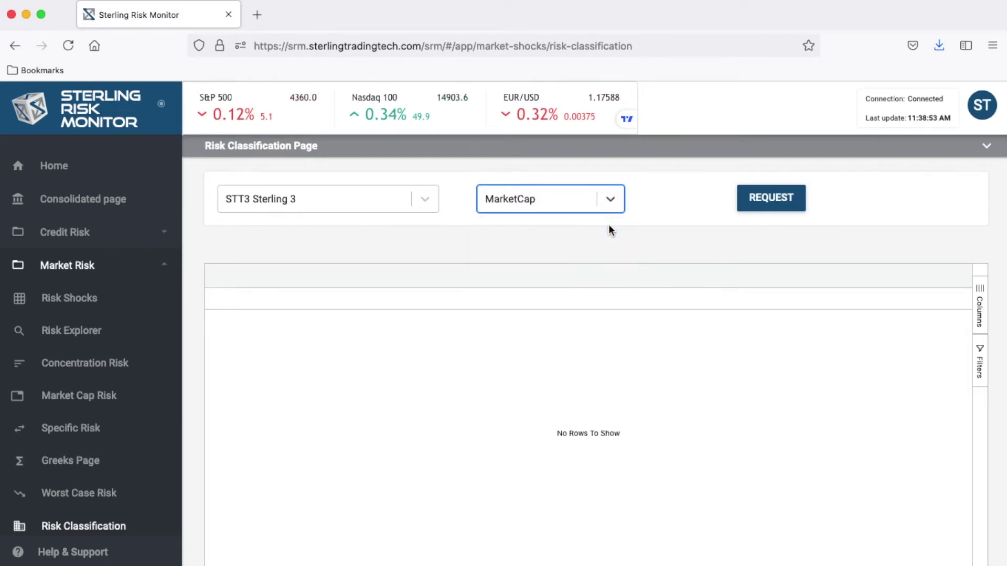
left_click(740, 208)
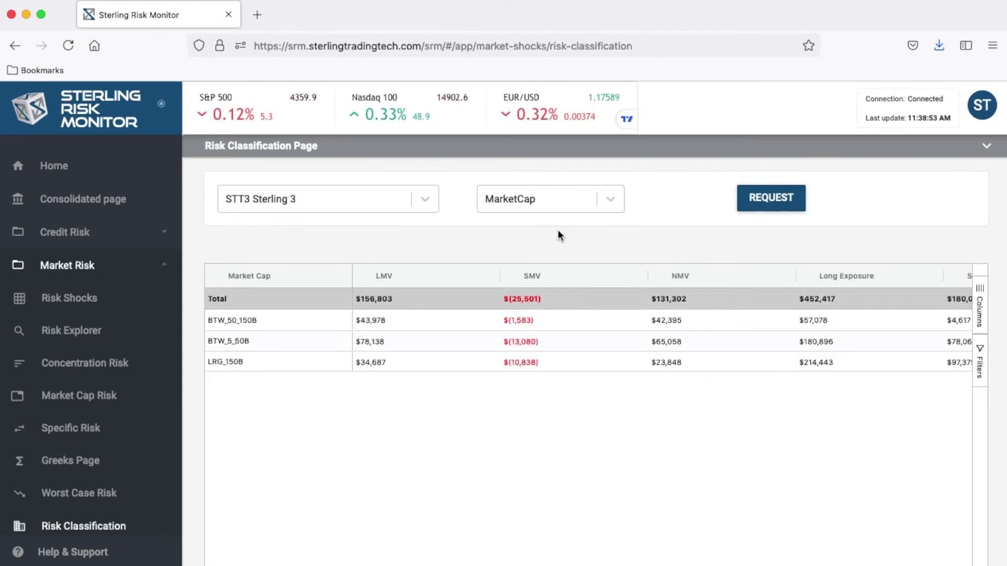
scroll(601, 419, "right", 2)
scroll(601, 419, "right", 2)
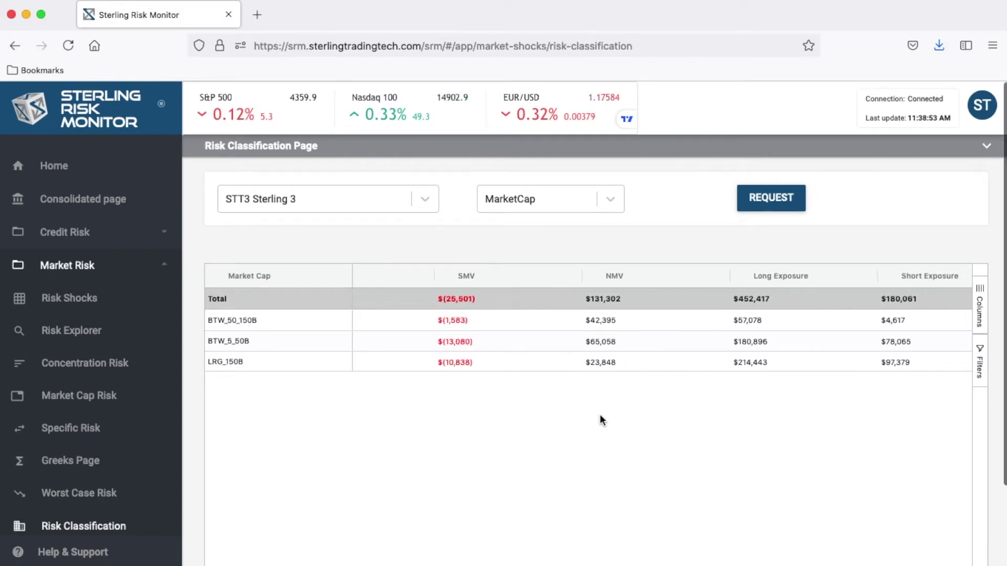
scroll(601, 420, "right", 3)
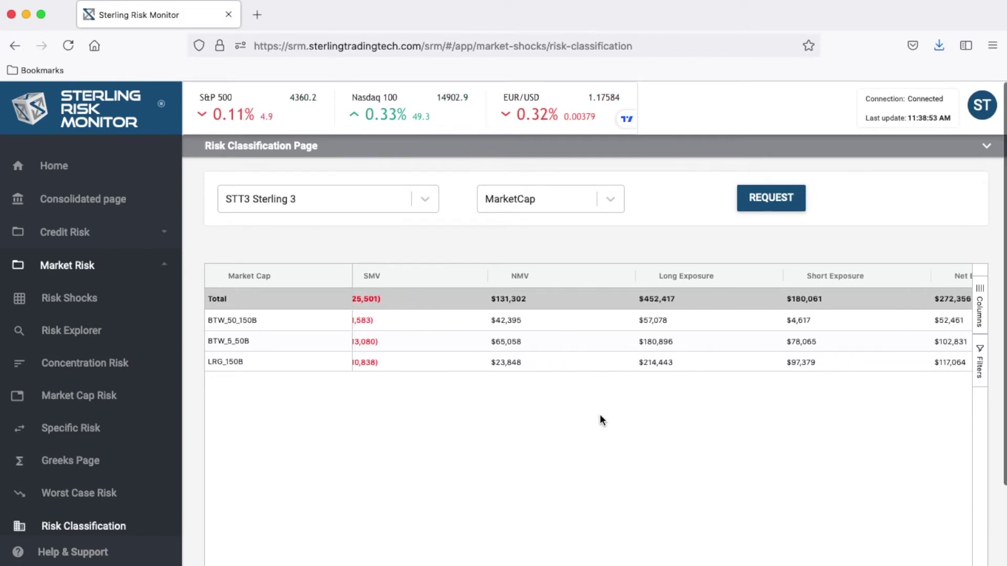
scroll(602, 420, "right", 3)
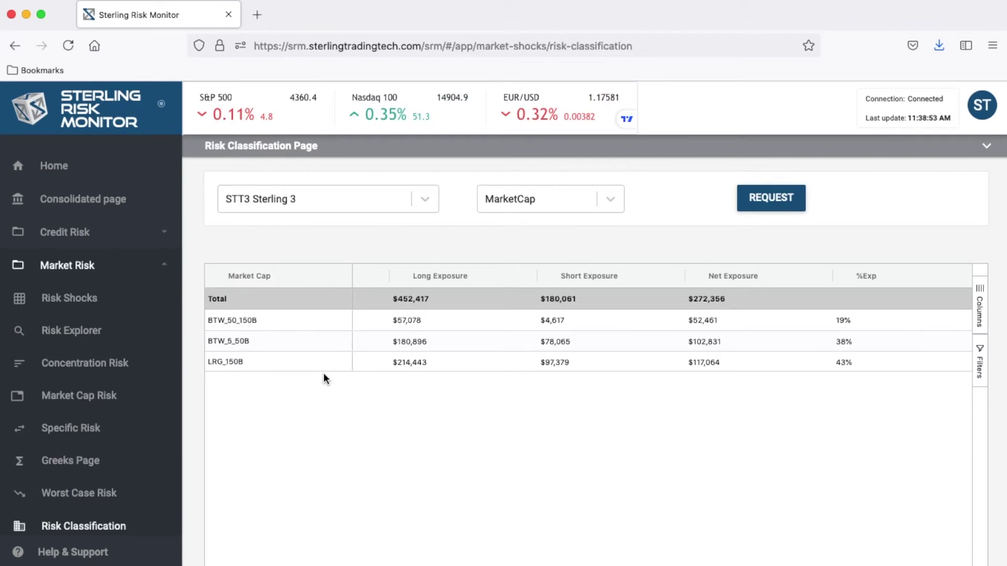
scroll(416, 393, "right", 5)
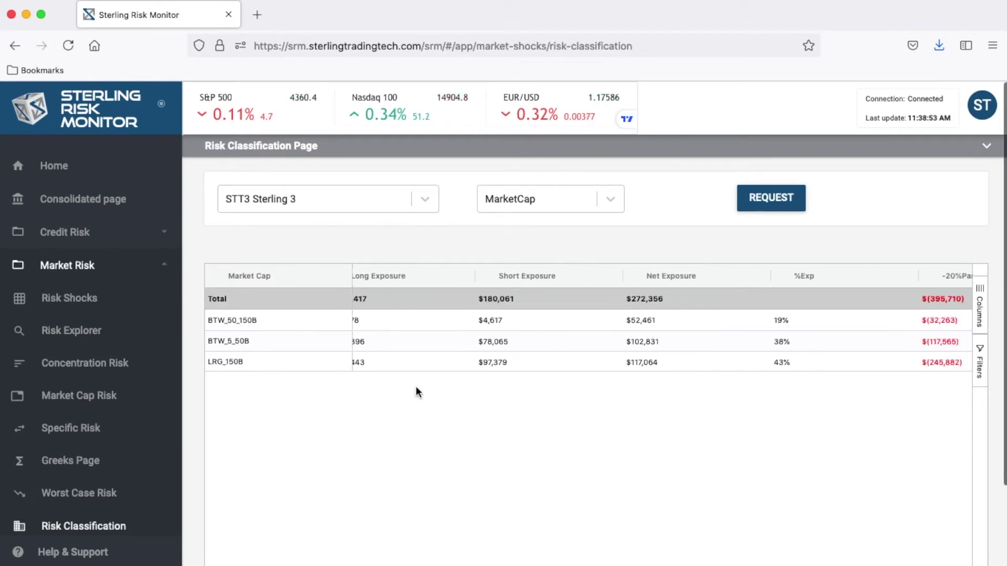
scroll(416, 391, "left", 5)
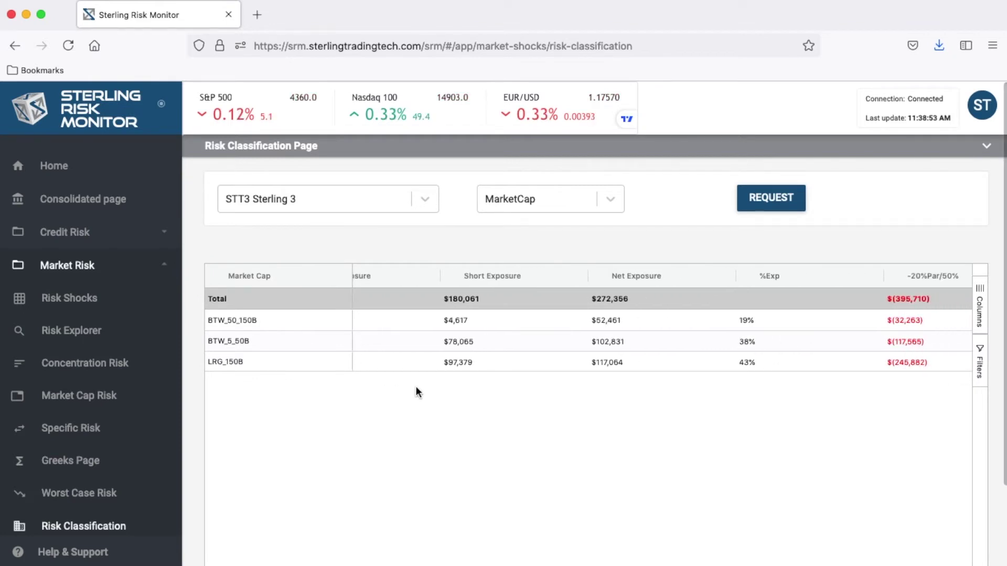
scroll(416, 391, "left", 2)
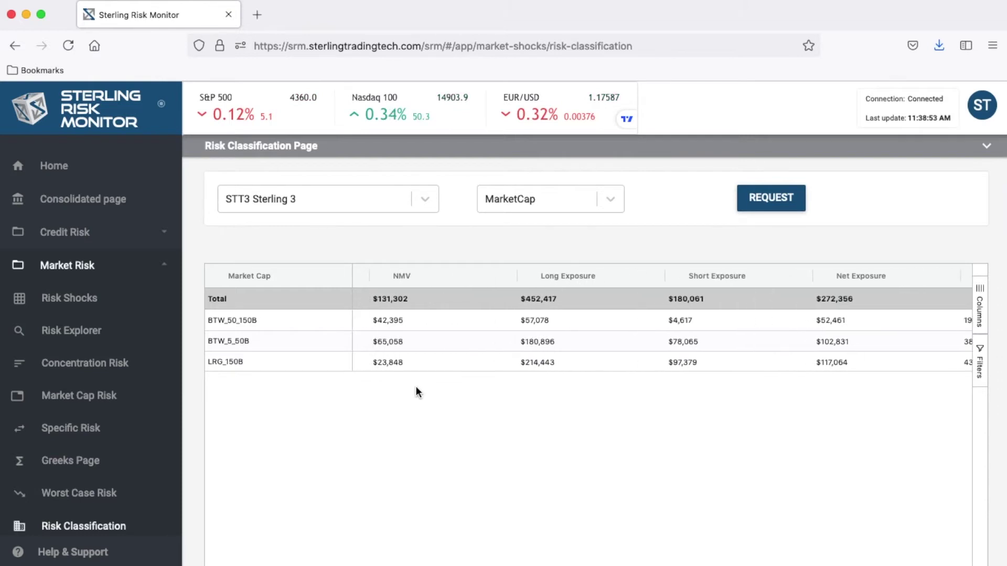
scroll(416, 391, "left", 1)
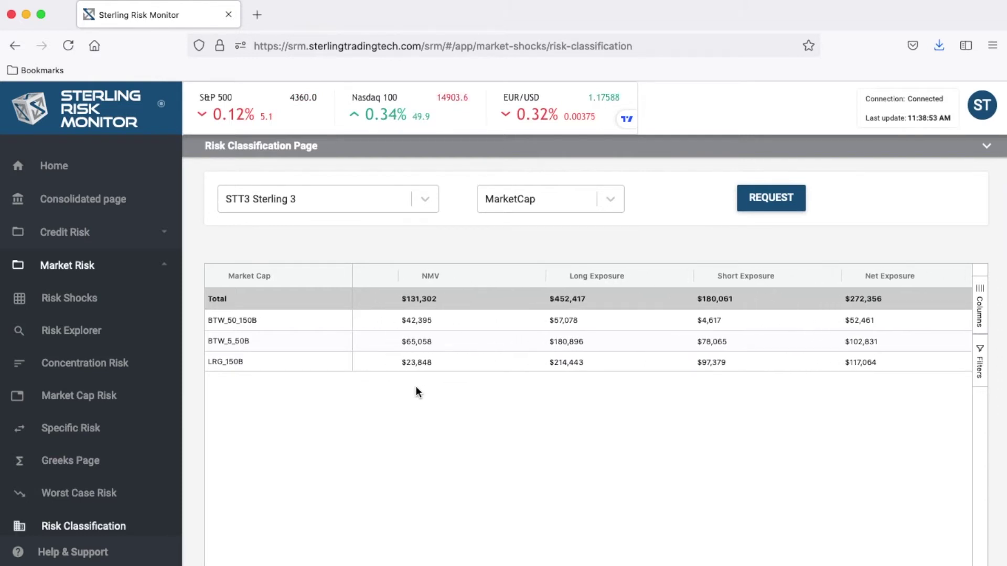
scroll(416, 387, "left", 5)
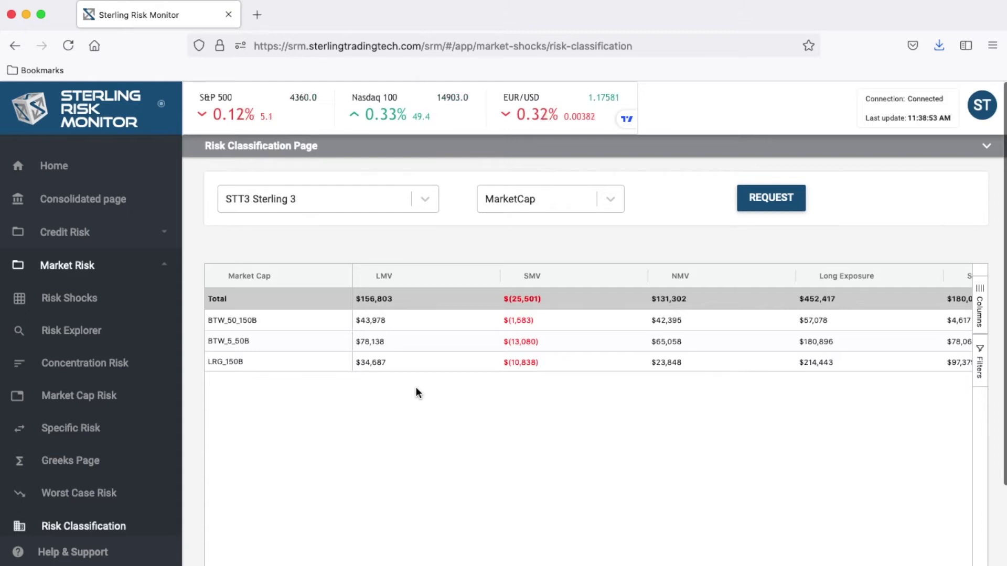
Reload the MarketCap table for ALL accounts and scroll across its columns
left_click(423, 205)
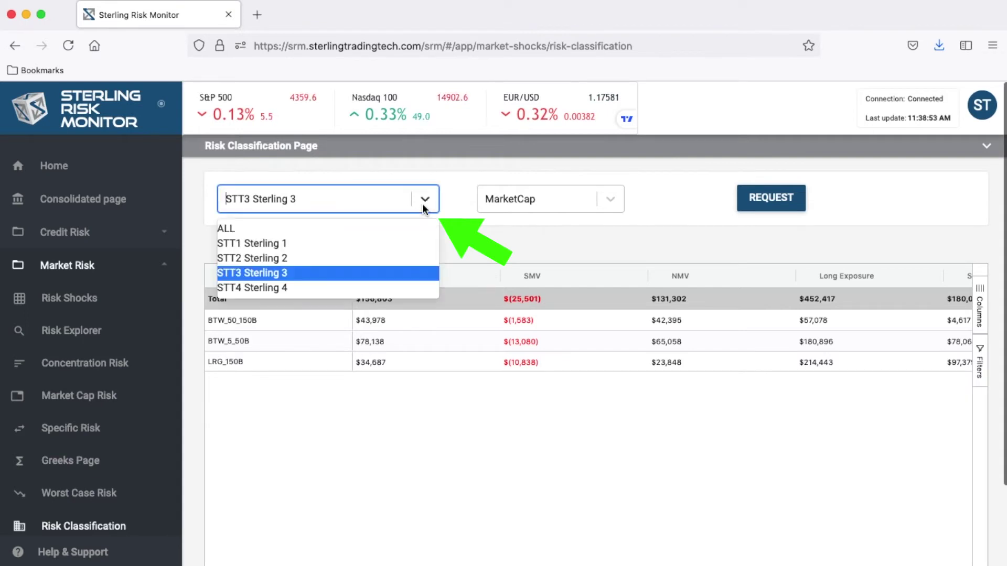
left_click(386, 229)
left_click(745, 209)
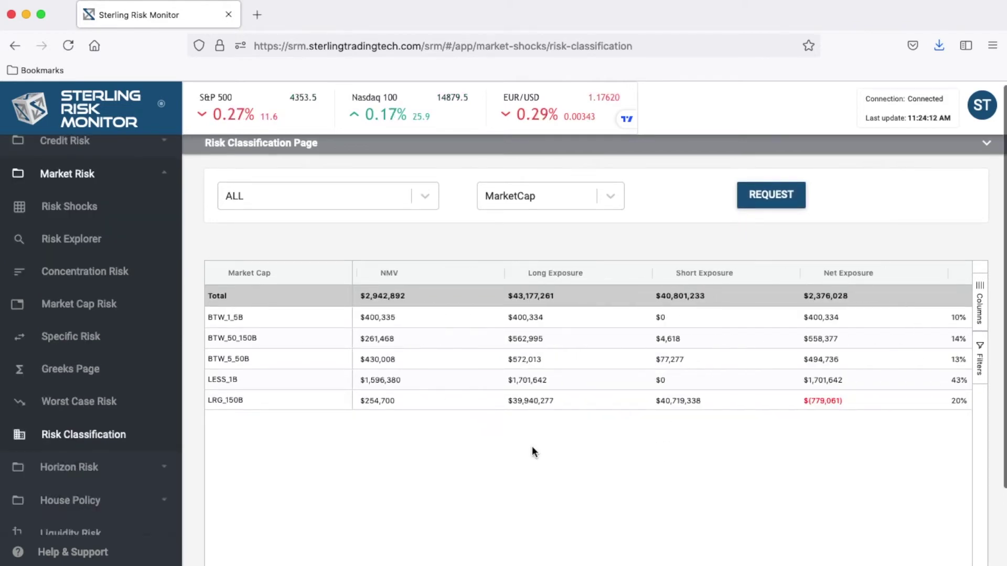
scroll(533, 449, "right", 10)
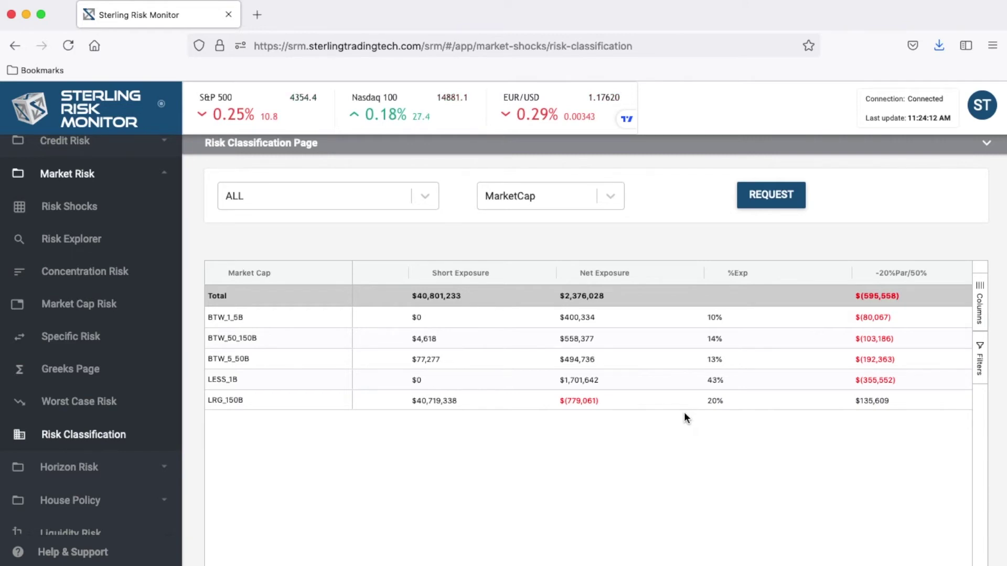
scroll(683, 411, "left", 3)
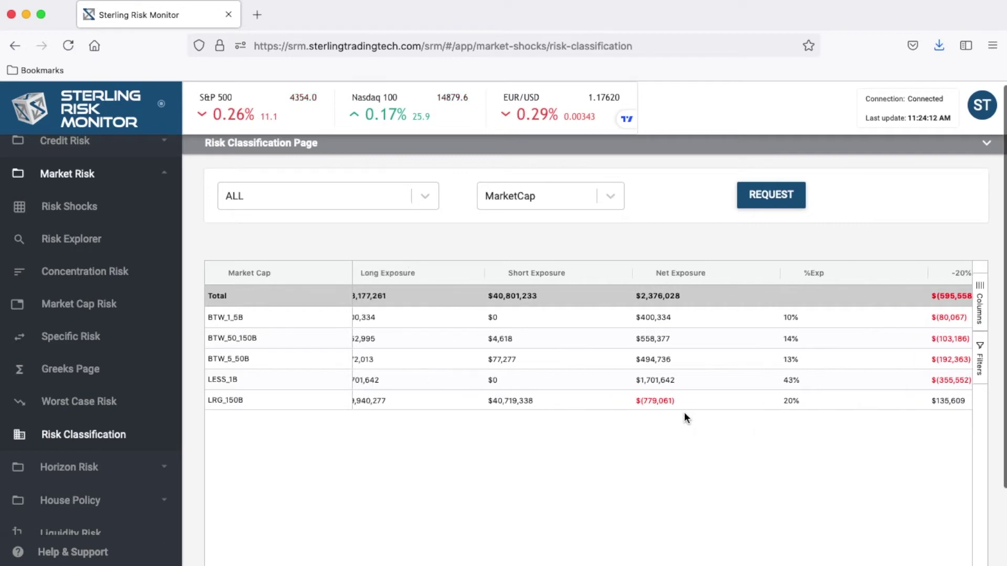
scroll(684, 415, "left", 5)
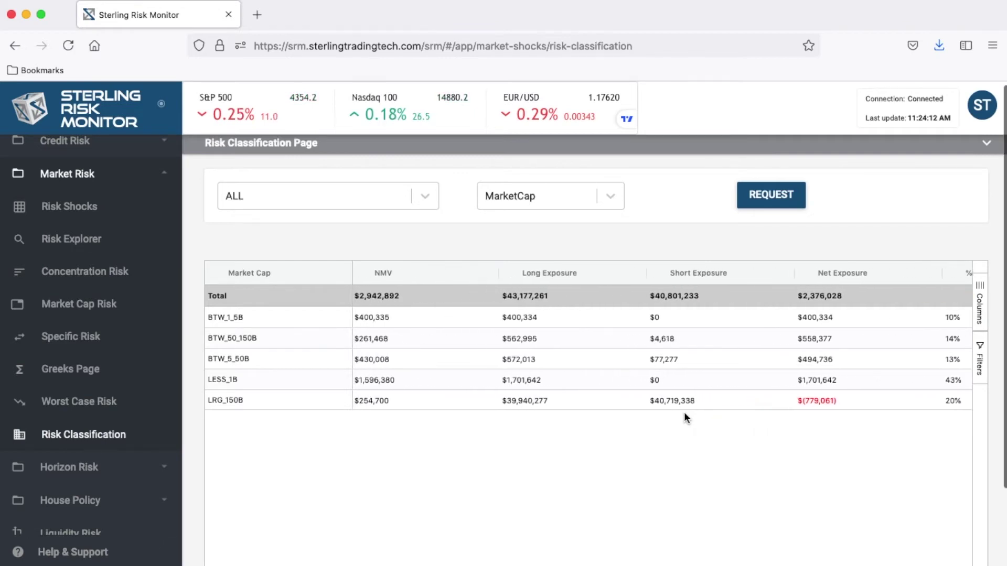
scroll(683, 411, "left", 5)
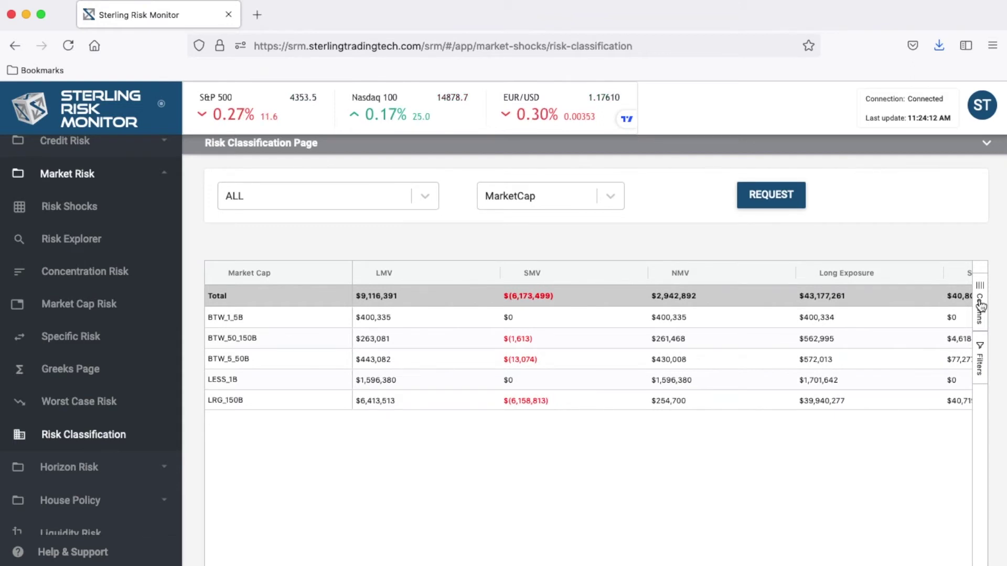
Switch the ALL-accounts classification breakdown to Sector
left_click(601, 199)
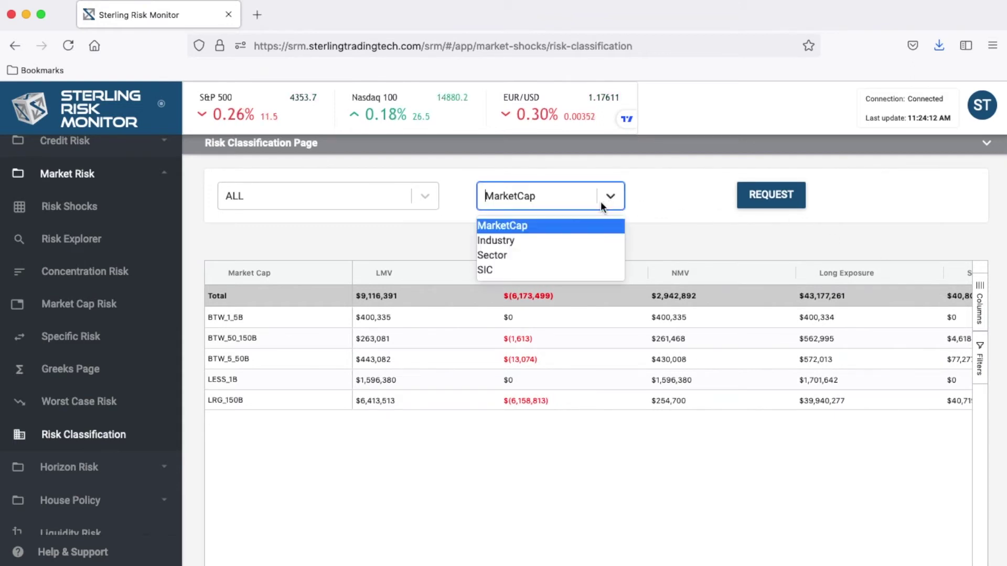
left_click(588, 255)
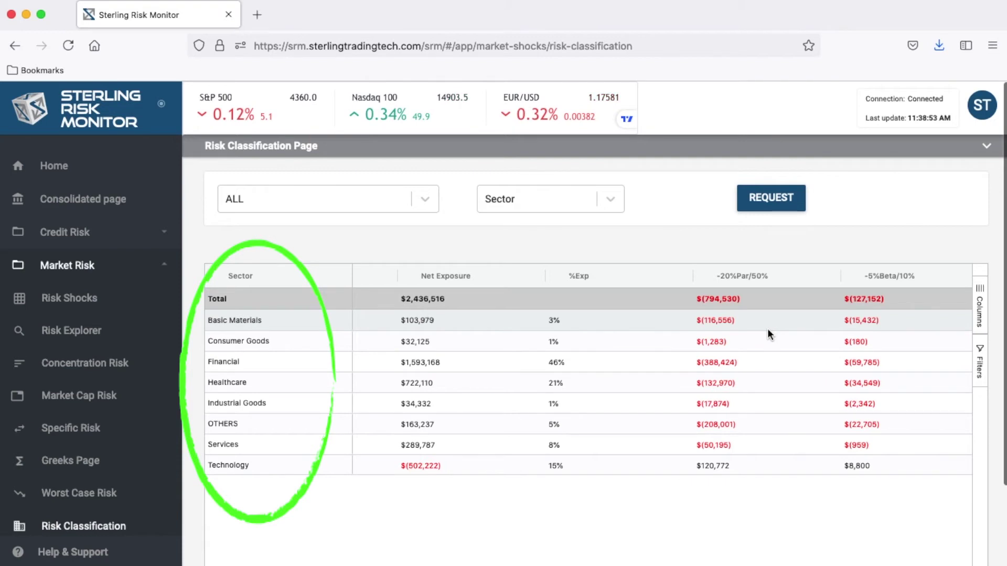
left_click(617, 202)
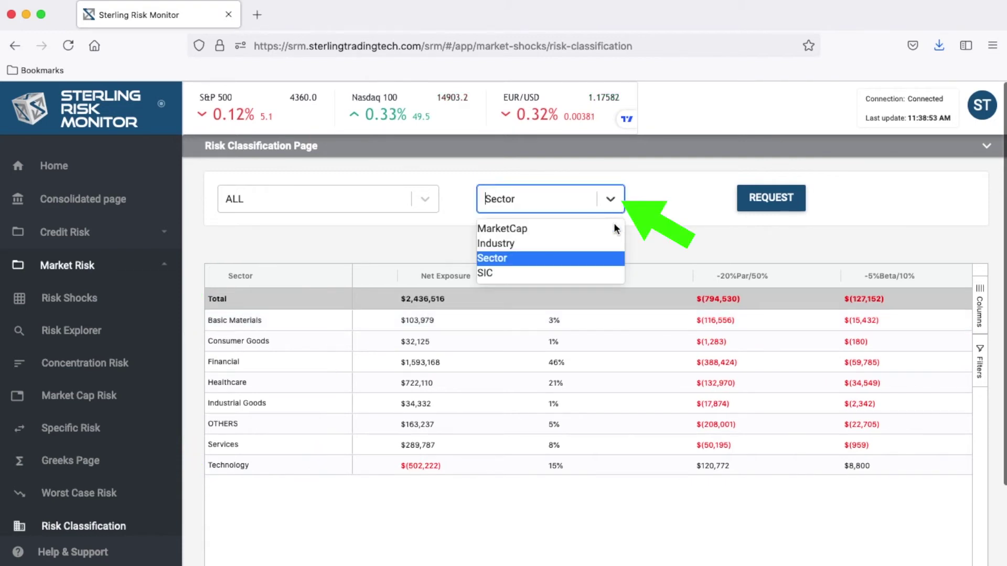
Group the table by Industry and expand Automotive, Banking and Computer Software & Services
left_click(519, 244)
left_click(749, 207)
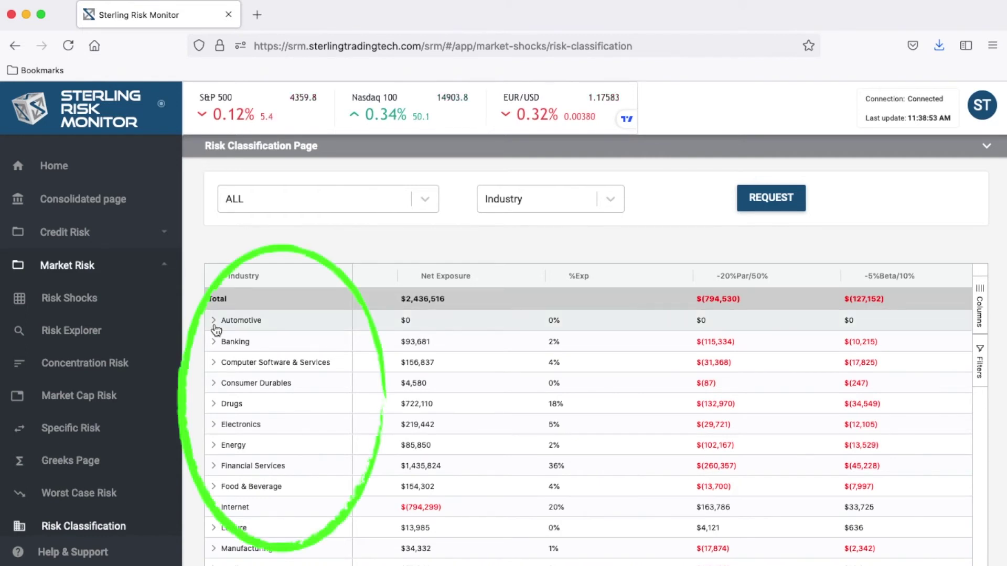
left_click(214, 324)
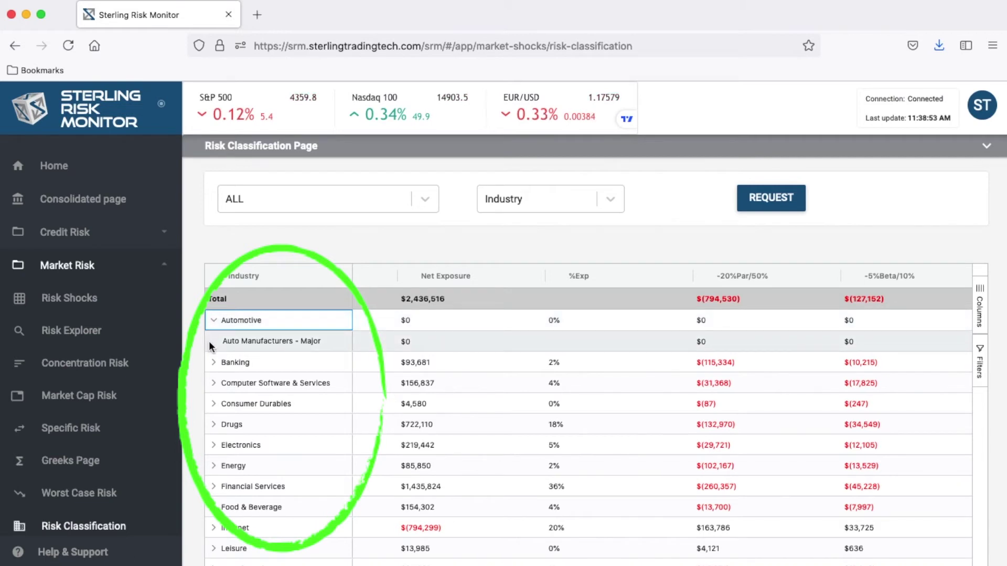
left_click(214, 363)
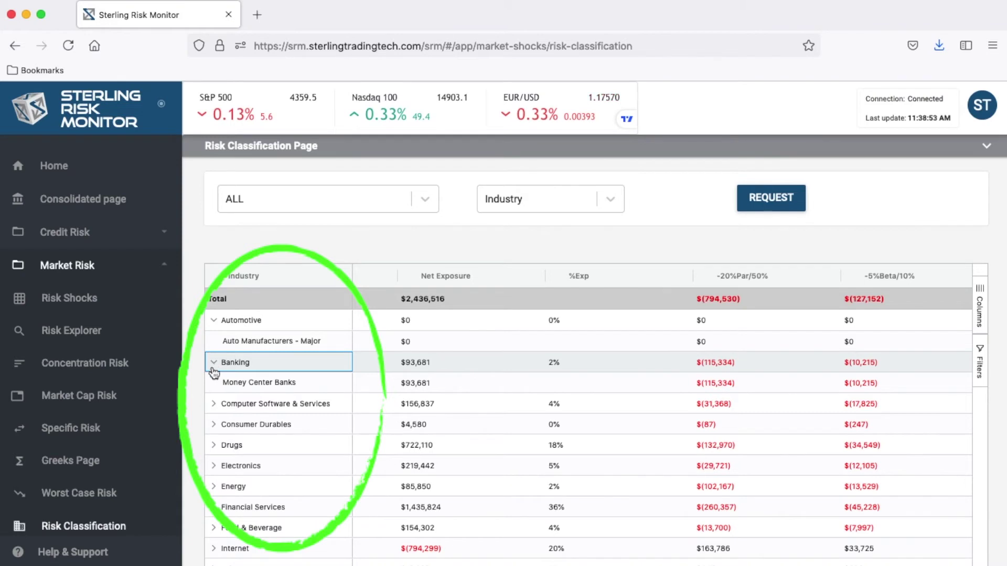
left_click(214, 403)
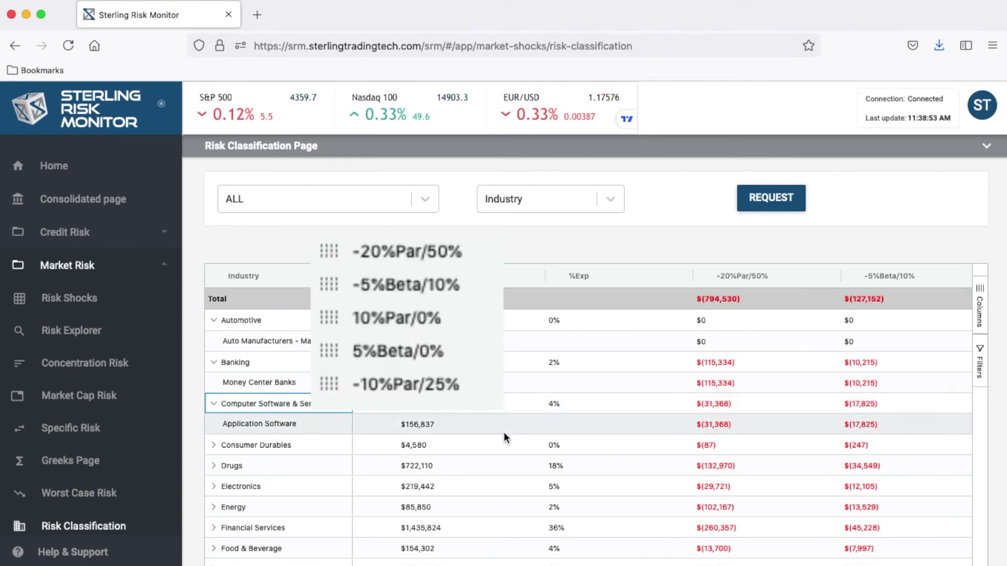
Scroll through the stress-scenario columns, then show the list of twelve table columns
scroll(525, 424, "right", 3)
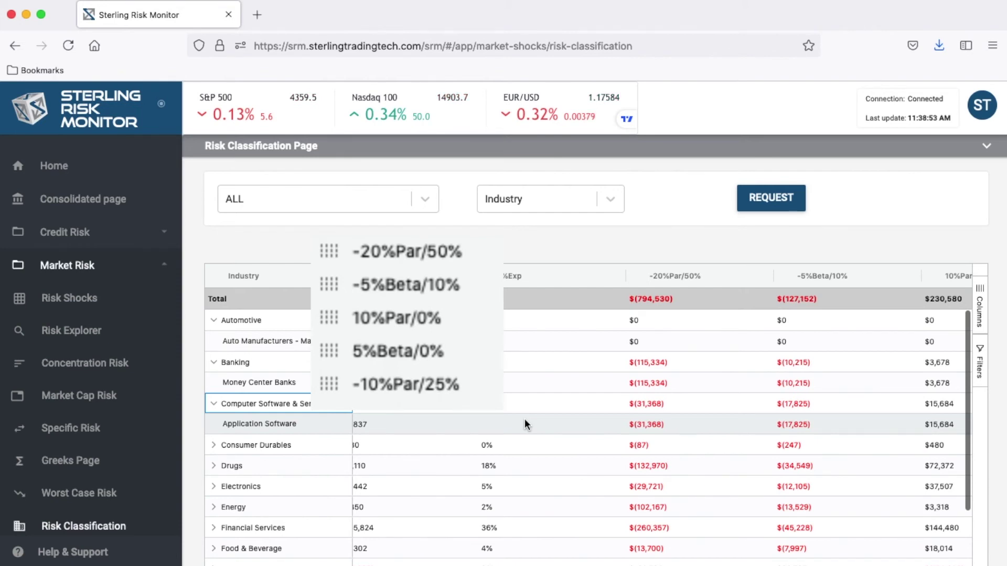
scroll(524, 423, "right", 2)
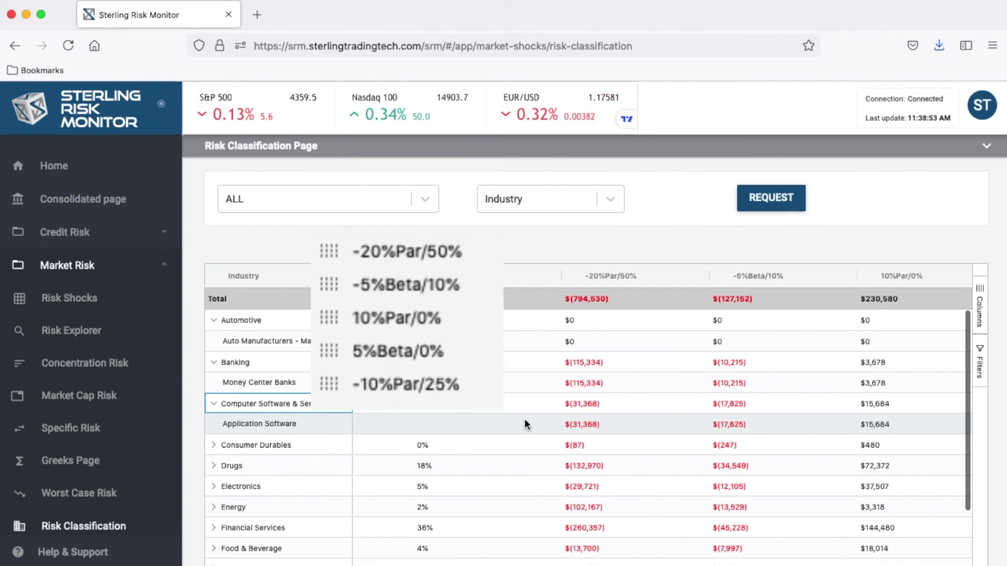
scroll(525, 422, "right", 2)
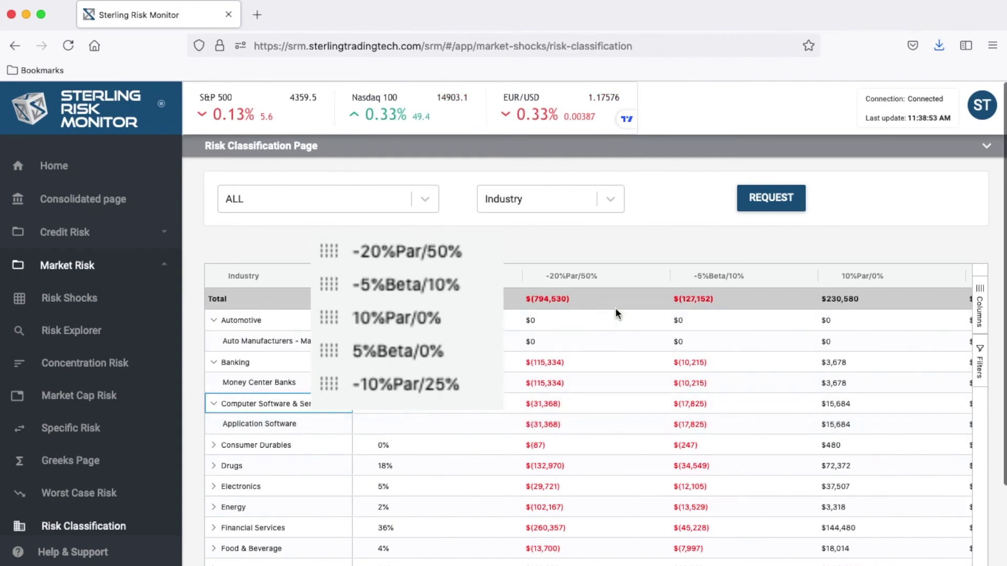
scroll(669, 309, "right", 2)
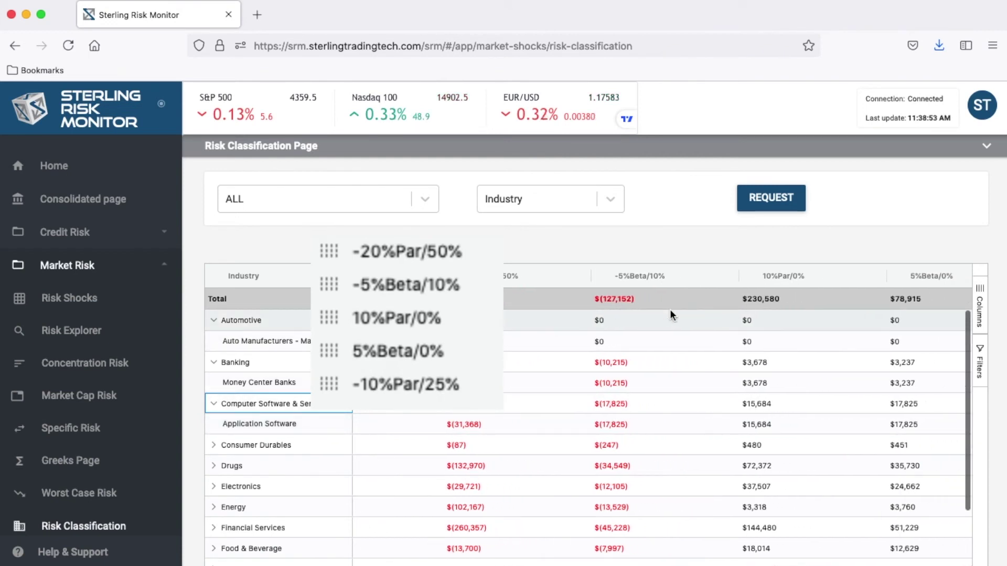
scroll(669, 309, "right", 3)
scroll(669, 309, "right", 2)
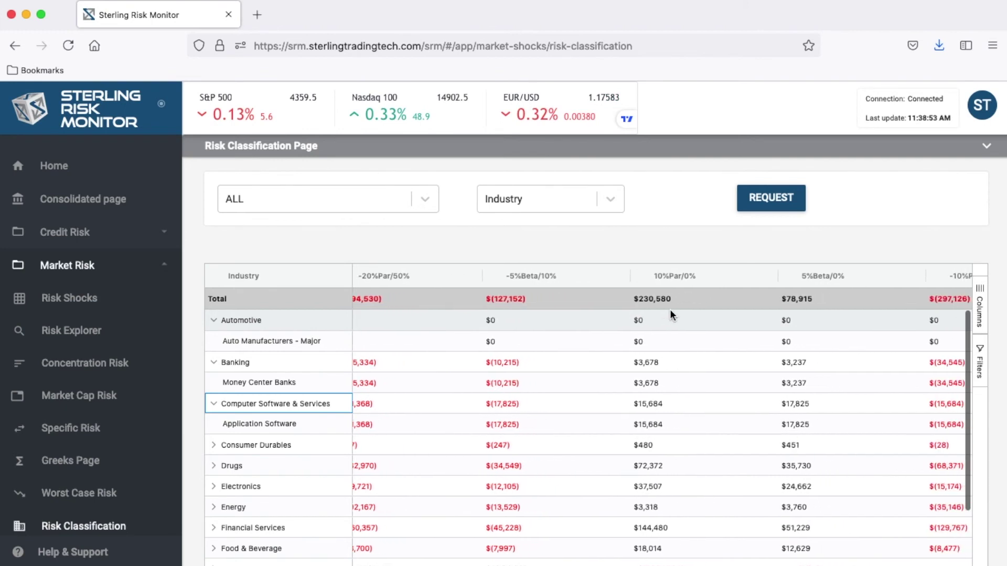
scroll(670, 309, "left", 2)
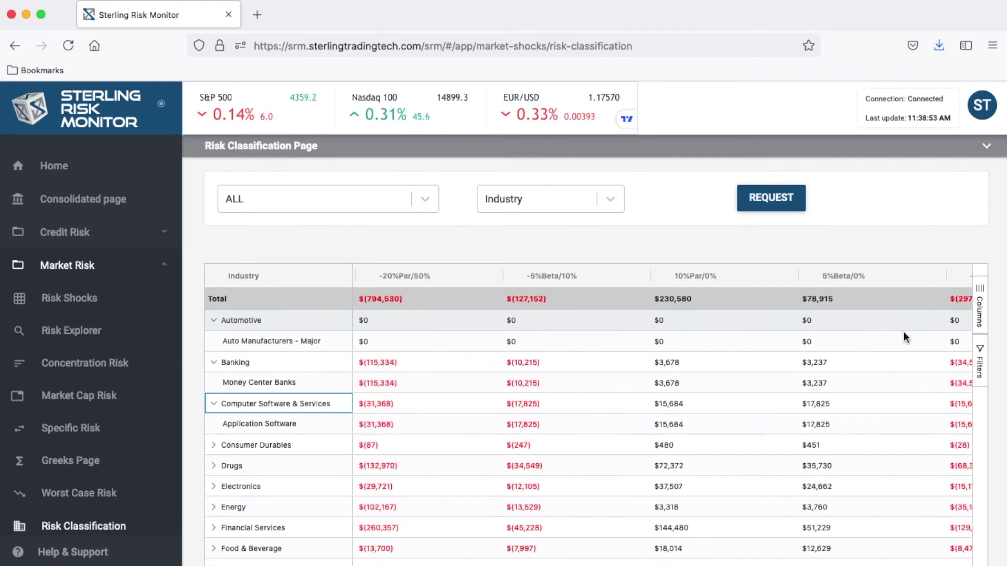
left_click(979, 321)
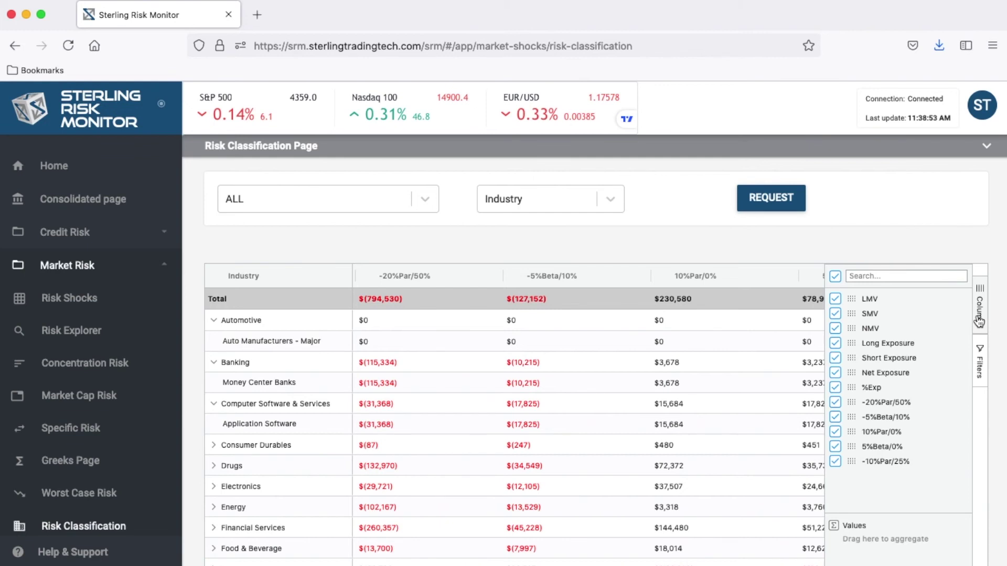
Regroup by SIC, widen the SIC column, and expand Chemicals and Allied Products
left_click(978, 320)
left_click(598, 199)
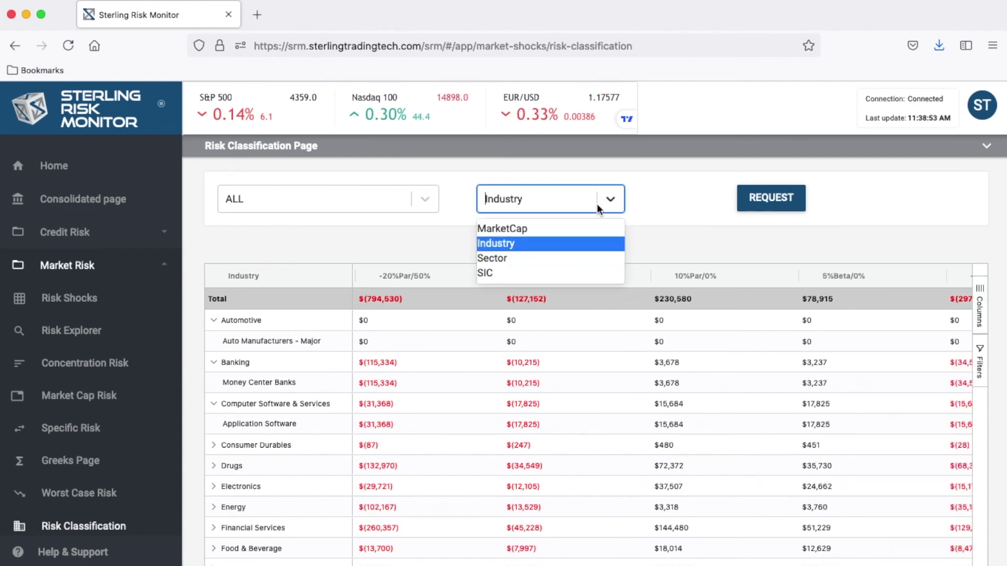
left_click(540, 270)
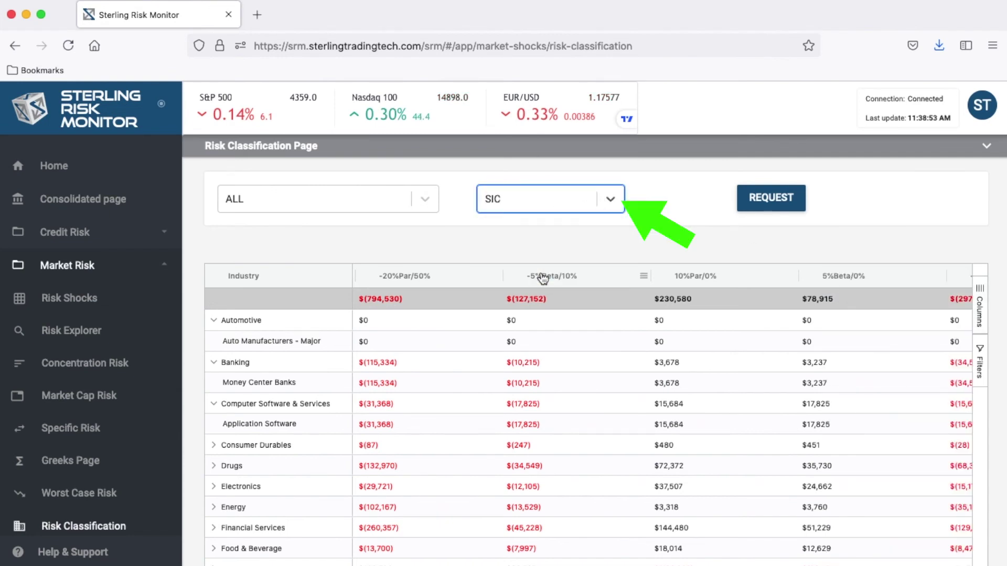
left_click(744, 209)
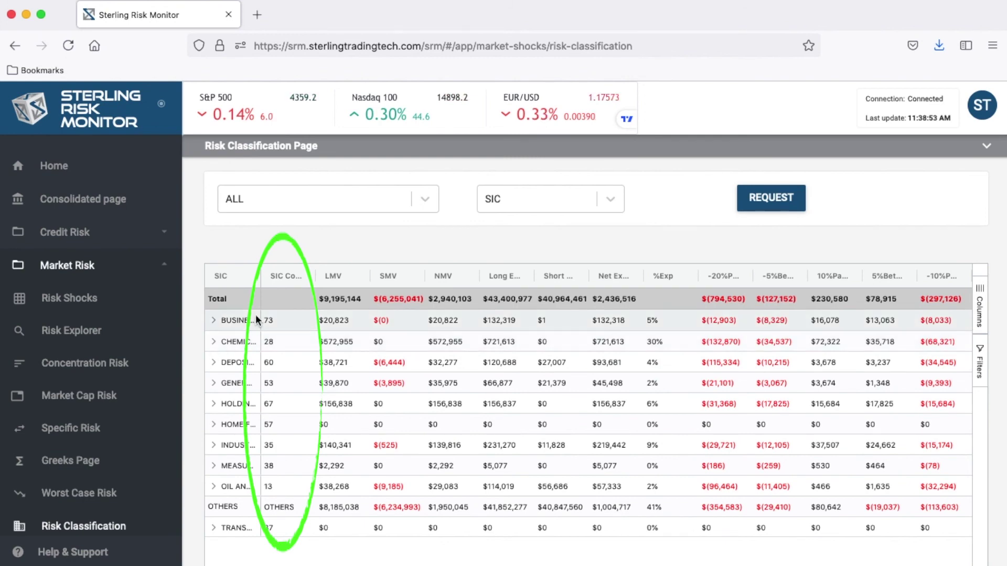
left_click_drag(260, 276, 371, 276)
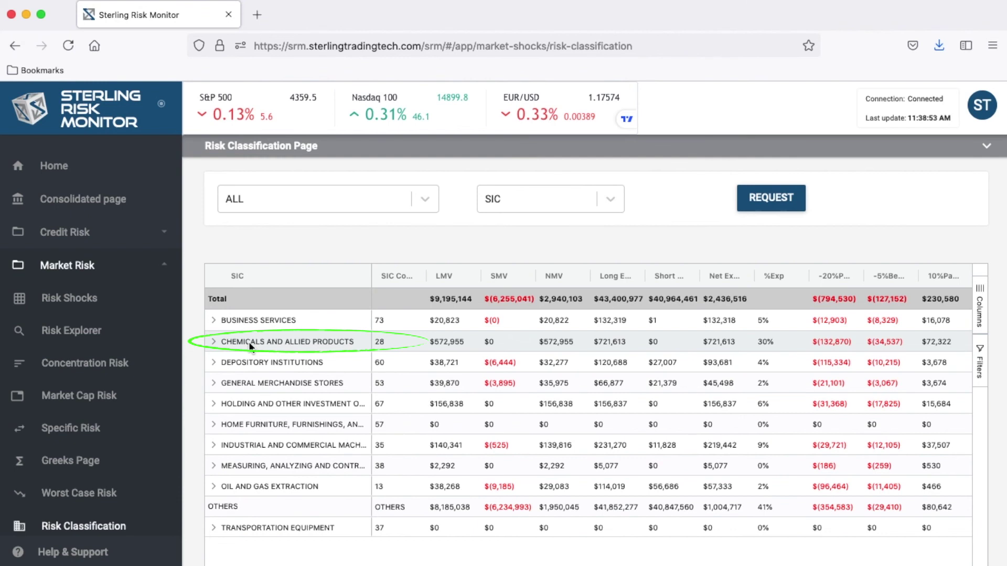
left_click(214, 342)
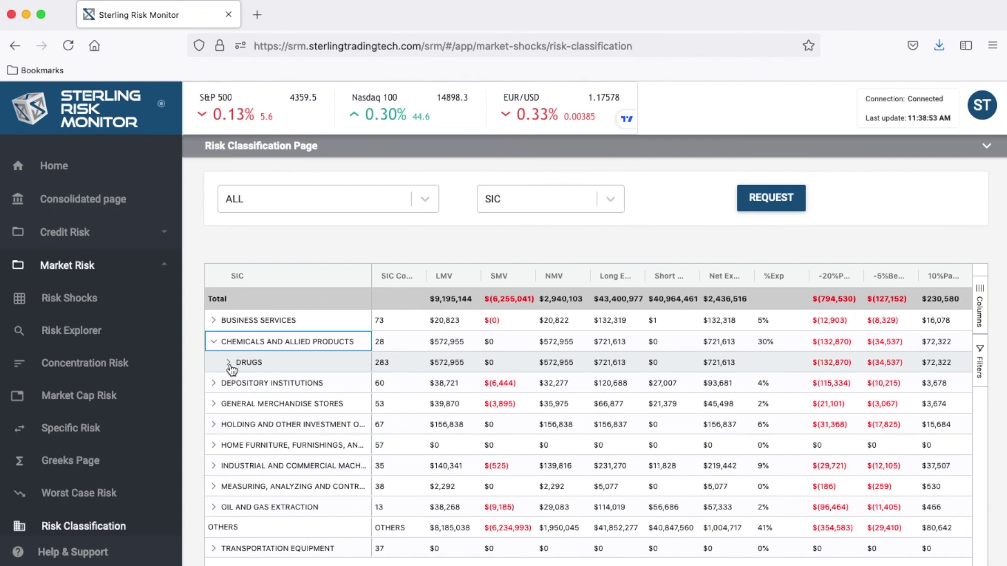
Expand Drugs into sub-industries, widen the SIC column further, and return to the dashboard
left_click(229, 364)
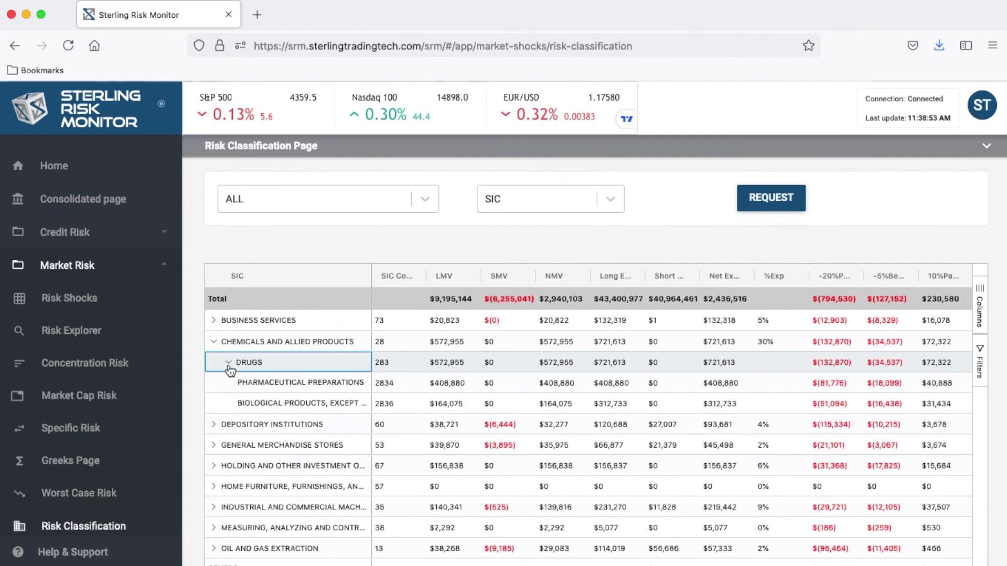
mouse_move(369, 268)
left_mouse_down()
mouse_move(496, 280)
mouse_move(471, 279)
left_mouse_up()
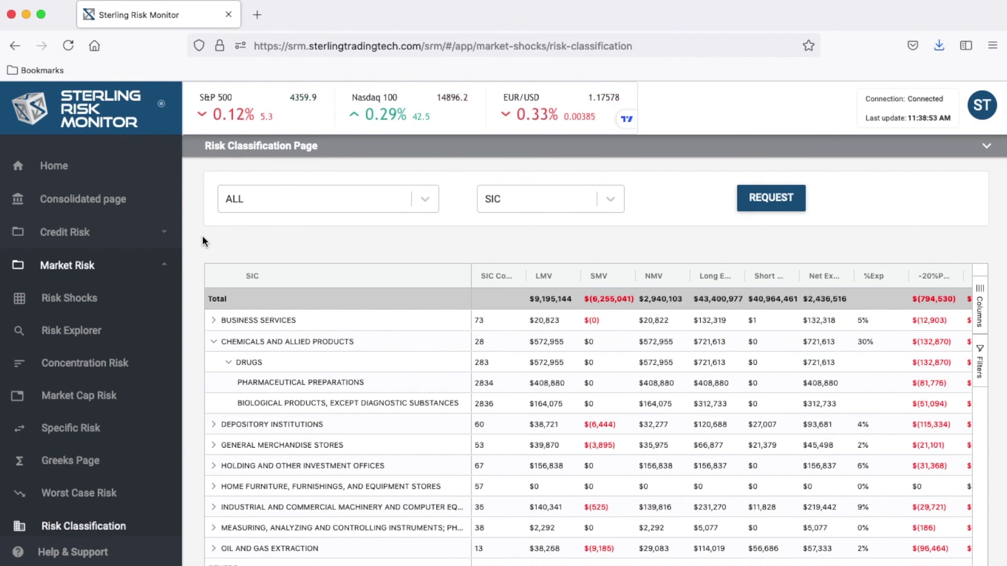
left_click(84, 171)
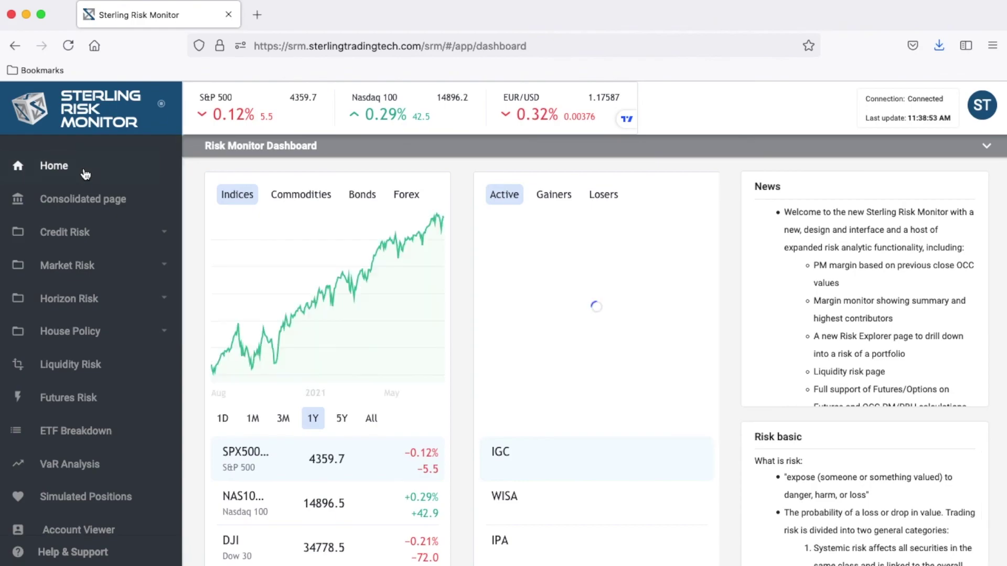